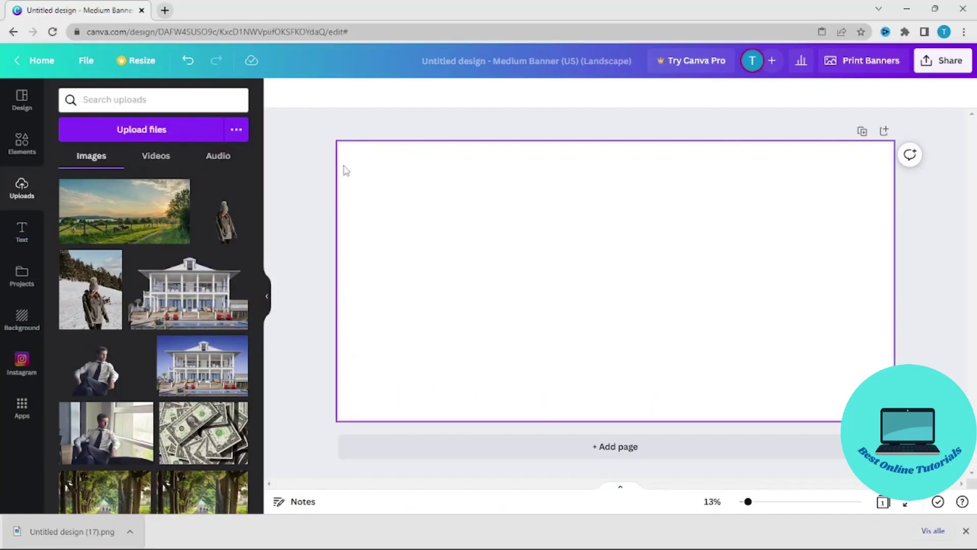
# Place the sunset countryside photo with grazing sheep from Uploads onto the banner page.
pyautogui.moveTo(300, 221); pyautogui.dragTo(512, 224)
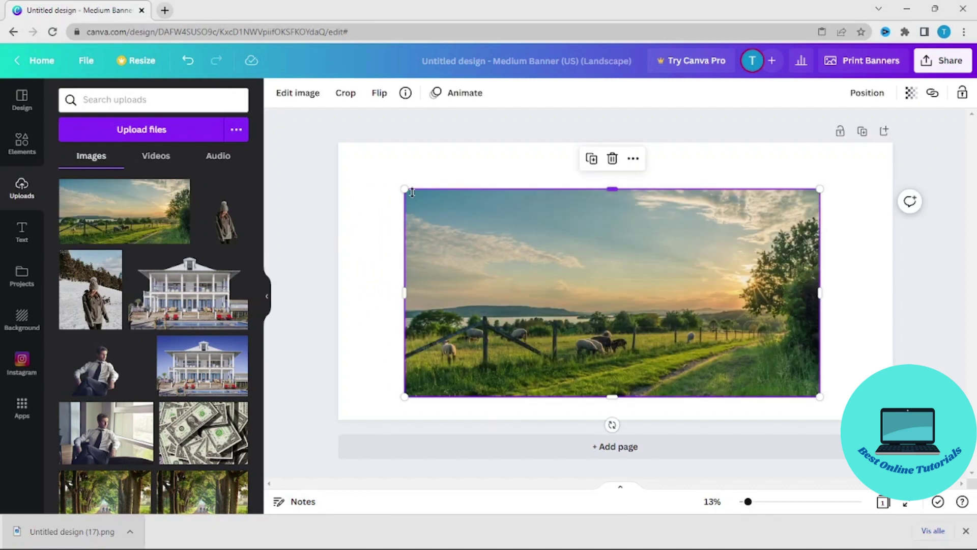
# Duplicate the landscape photo and move the copy aside.
pyautogui.rightClick(591, 275)
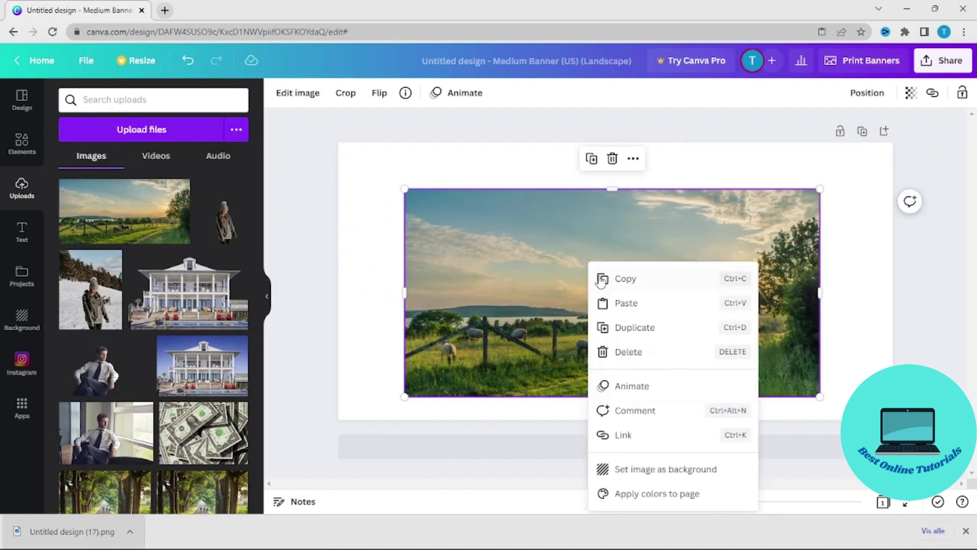
pyautogui.click(664, 332)
pyautogui.moveTo(644, 302); pyautogui.dragTo(705, 344)
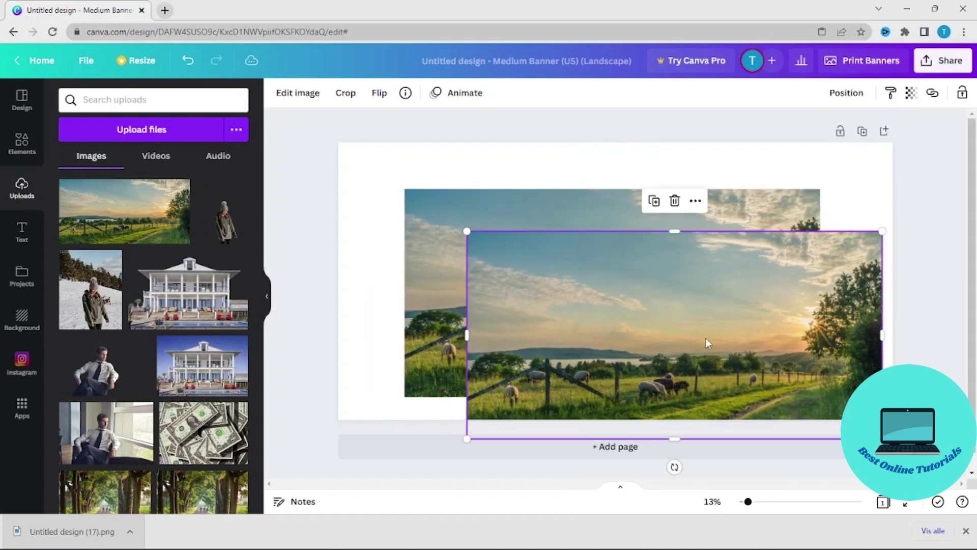
# Set the original photo as the page background and position the copy over the grazing sheep.
pyautogui.click(426, 209)
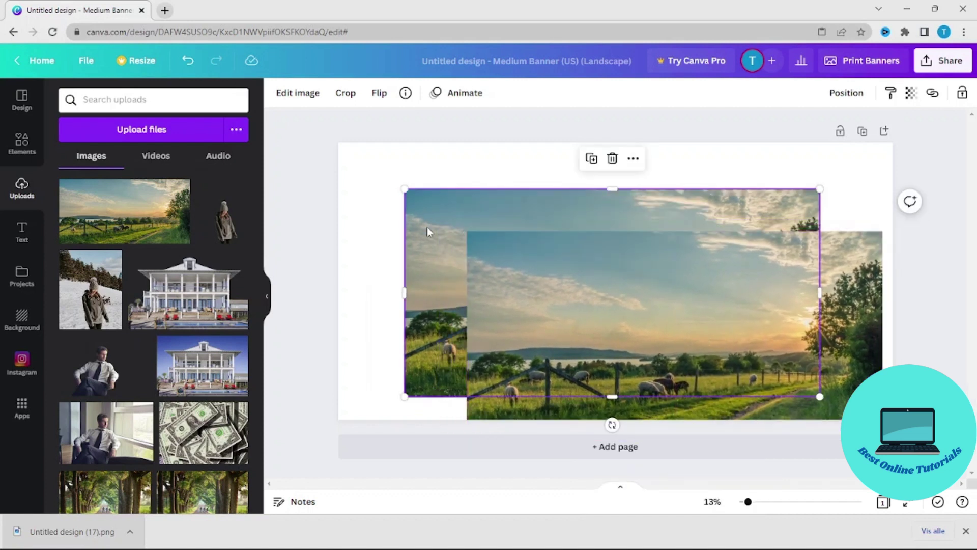
pyautogui.rightClick(429, 231)
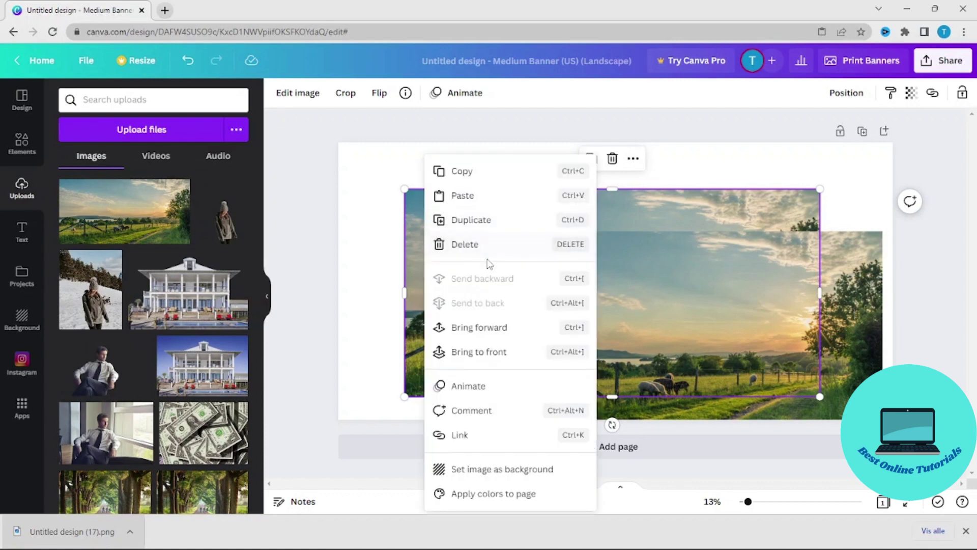
pyautogui.click(541, 468)
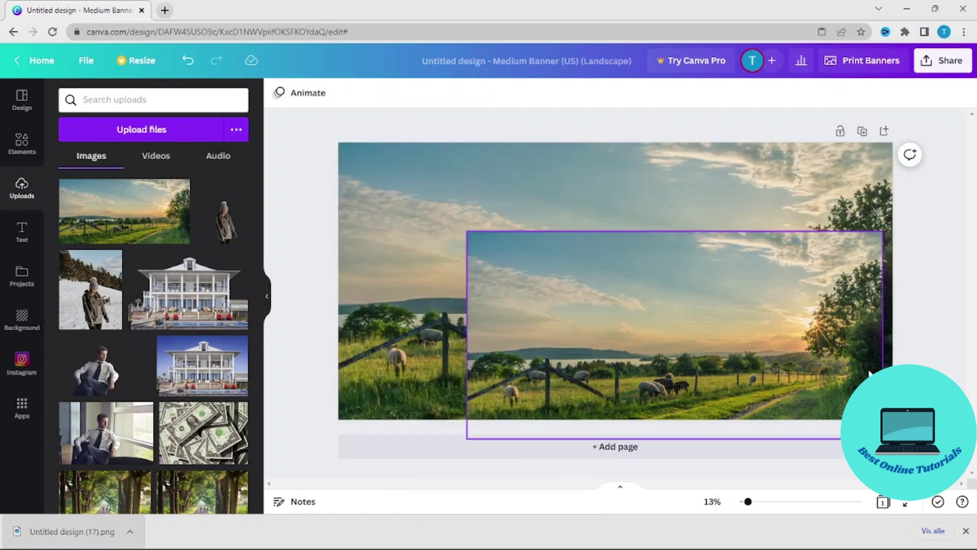
pyautogui.moveTo(659, 326); pyautogui.dragTo(566, 262)
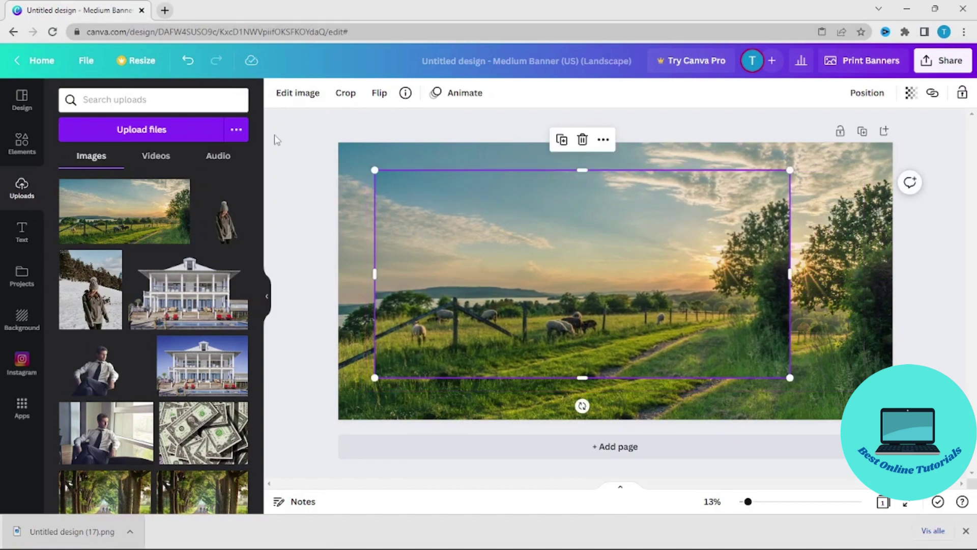
# Give the duplicate copy a Blur of 11 in its image adjustments and shift it up-left.
pyautogui.click(291, 97)
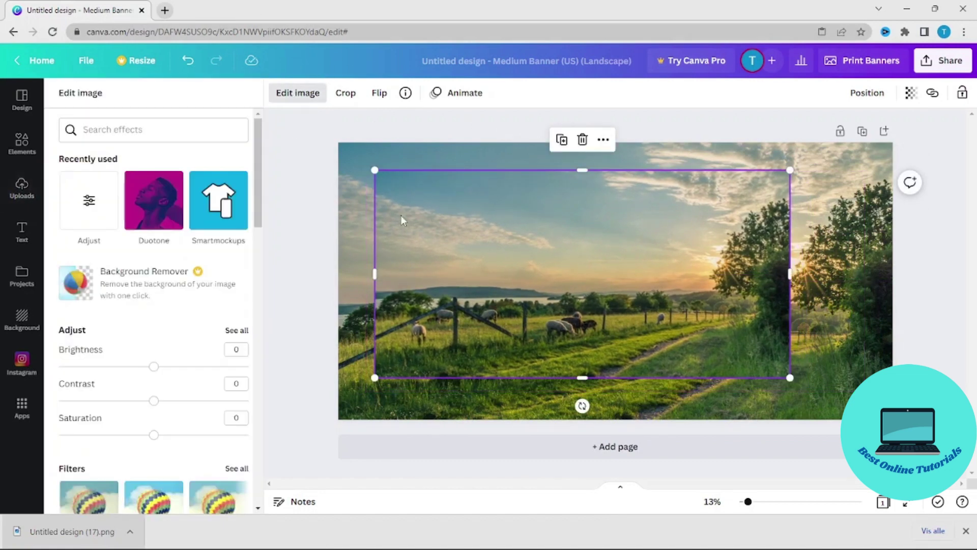
pyautogui.click(237, 331)
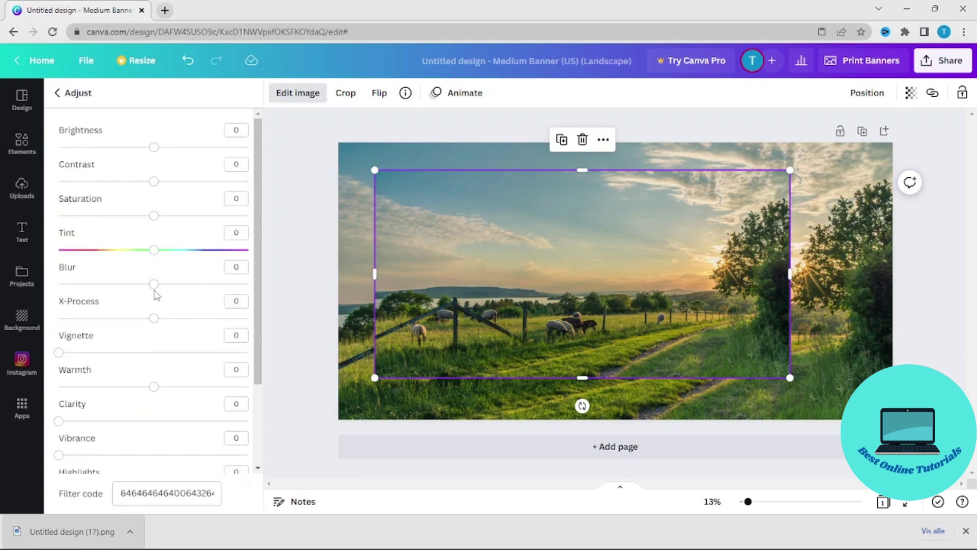
pyautogui.moveTo(154, 289); pyautogui.dragTo(165, 291)
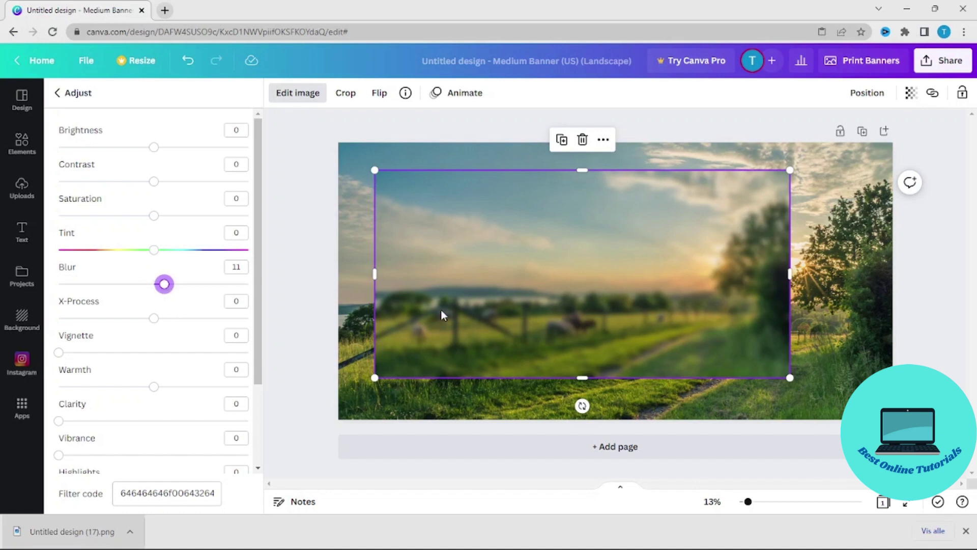
pyautogui.moveTo(462, 290); pyautogui.dragTo(426, 264)
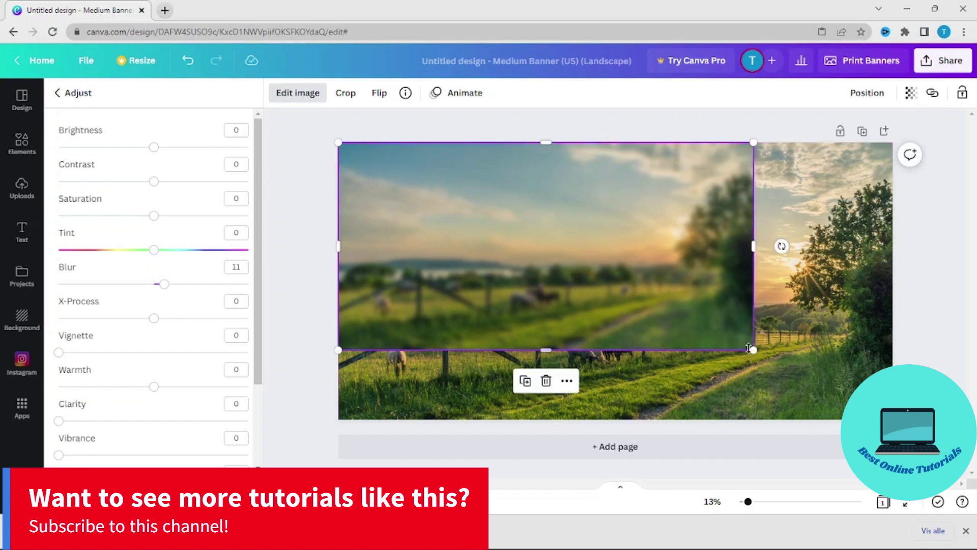
# Enlarge the blurred copy, then adjust its left and right edges into a patch over the path.
pyautogui.moveTo(753, 351); pyautogui.dragTo(892, 419)
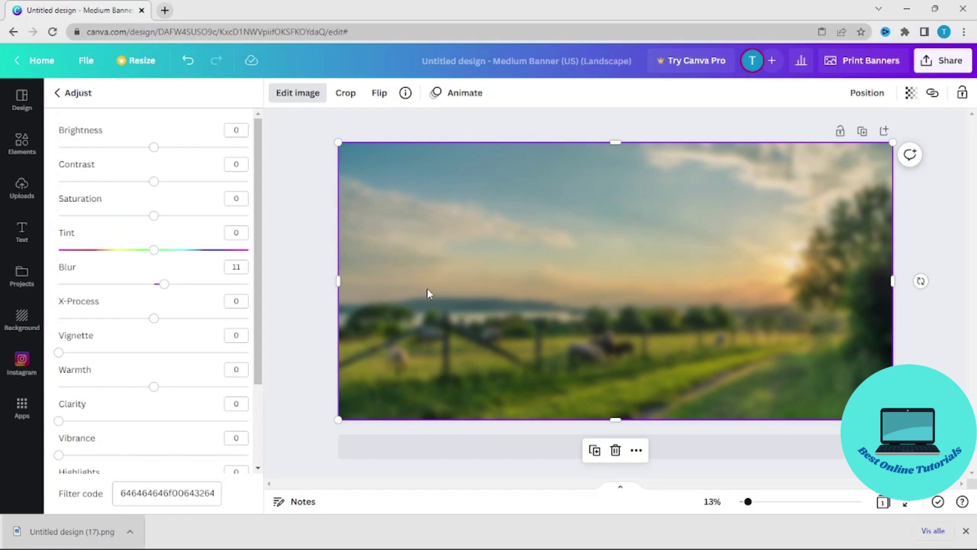
pyautogui.moveTo(337, 280); pyautogui.dragTo(554, 282)
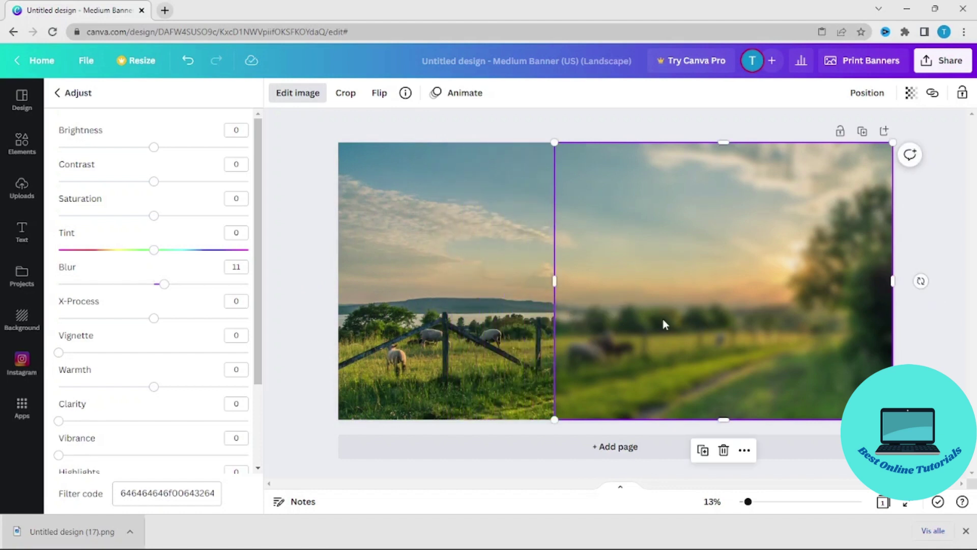
pyautogui.moveTo(892, 281); pyautogui.dragTo(649, 306)
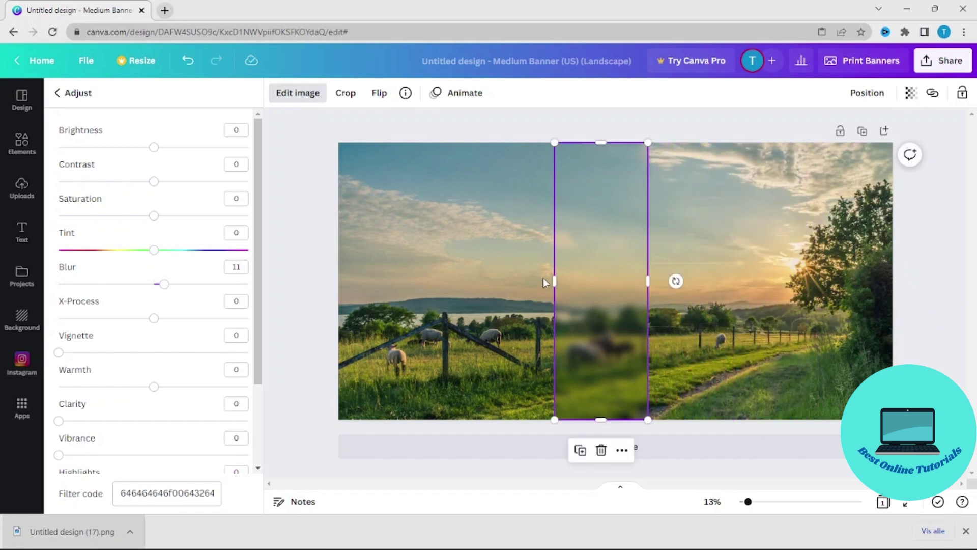
pyautogui.moveTo(554, 278); pyautogui.dragTo(338, 278)
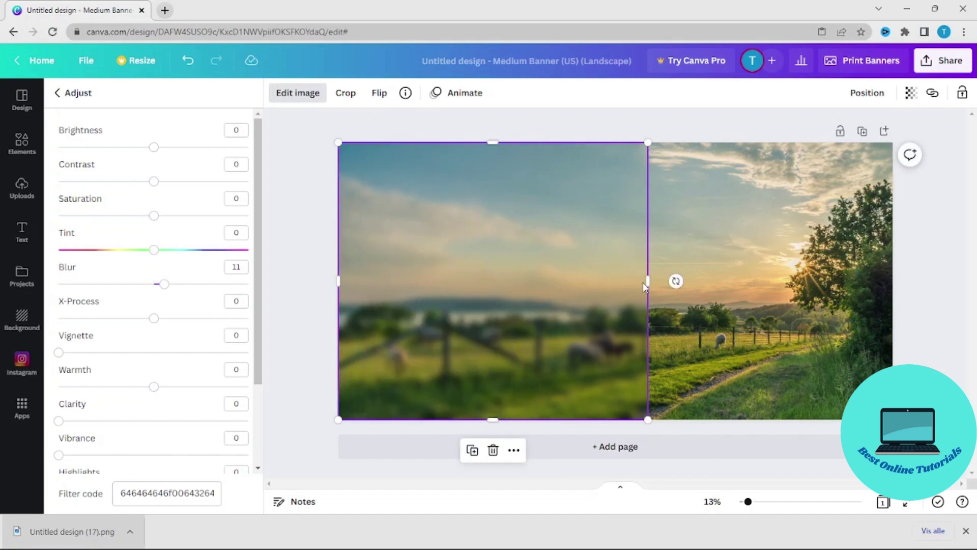
pyautogui.moveTo(648, 280); pyautogui.dragTo(613, 283)
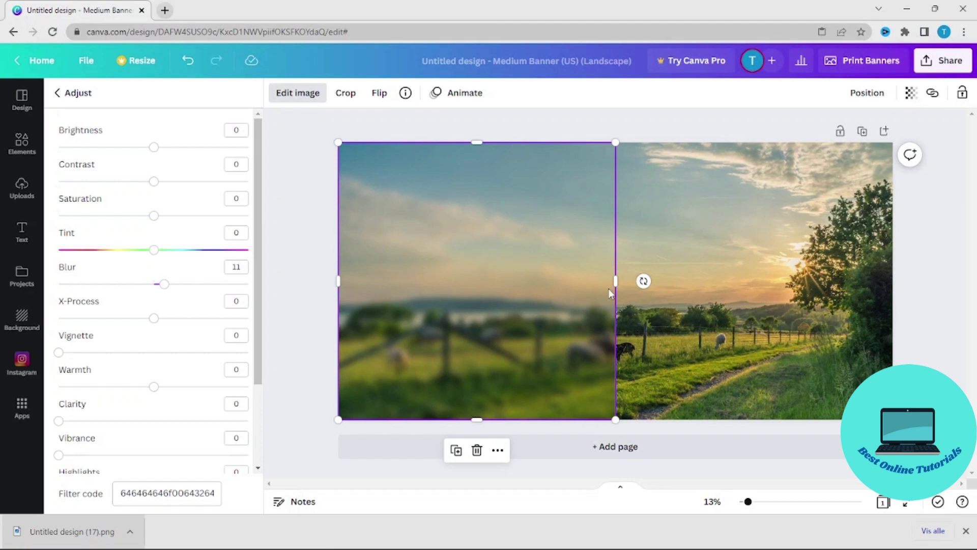
pyautogui.moveTo(614, 278); pyautogui.dragTo(760, 277)
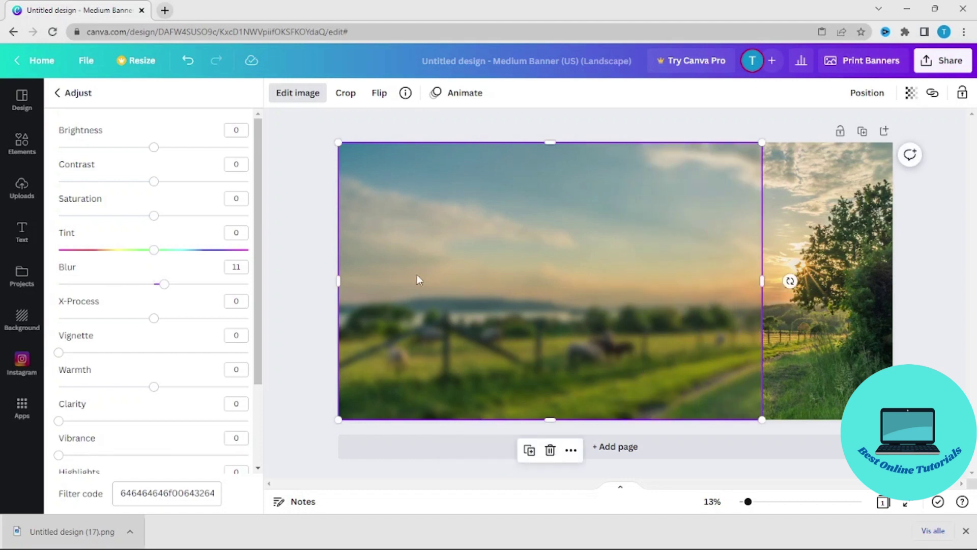
pyautogui.moveTo(339, 276); pyautogui.dragTo(536, 279)
# Trim the blurred patch's top, right and bottom edges so it only covers the sheep.
pyautogui.moveTo(649, 142); pyautogui.dragTo(637, 308)
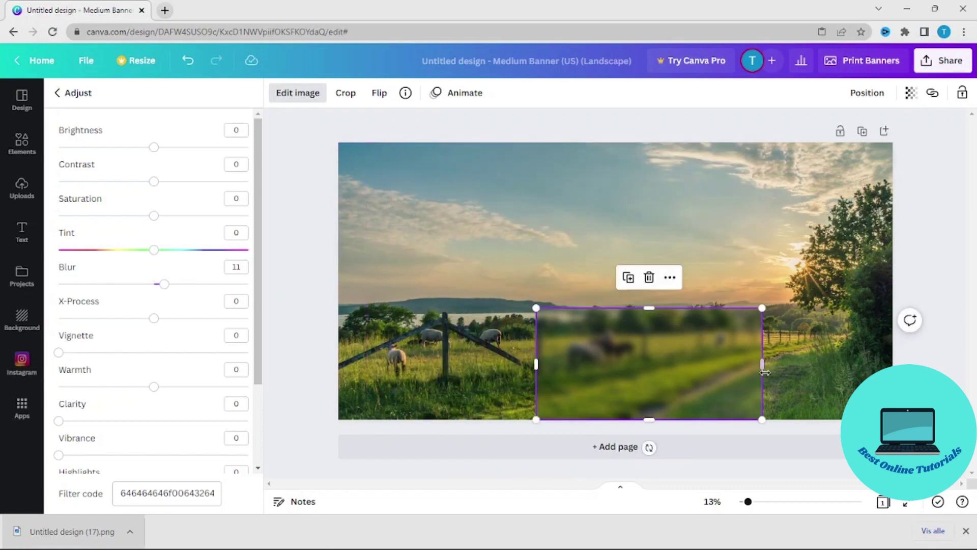
pyautogui.moveTo(763, 362); pyautogui.dragTo(644, 365)
pyautogui.moveTo(590, 419); pyautogui.dragTo(602, 383)
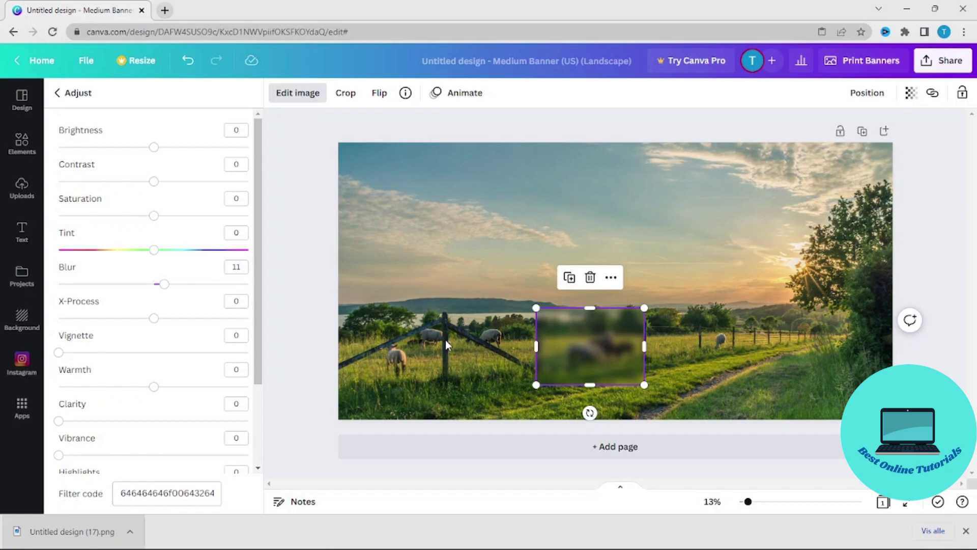
pyautogui.press('Escape')
pyautogui.click(754, 231)
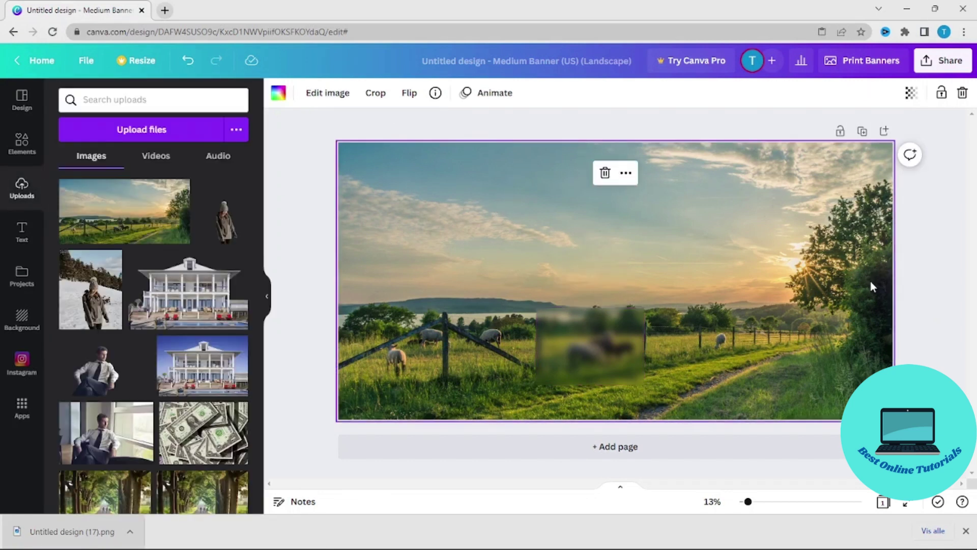
# Add the seated businessman photo from Uploads and place it in the banner's lower-left corner.
pyautogui.click(105, 372)
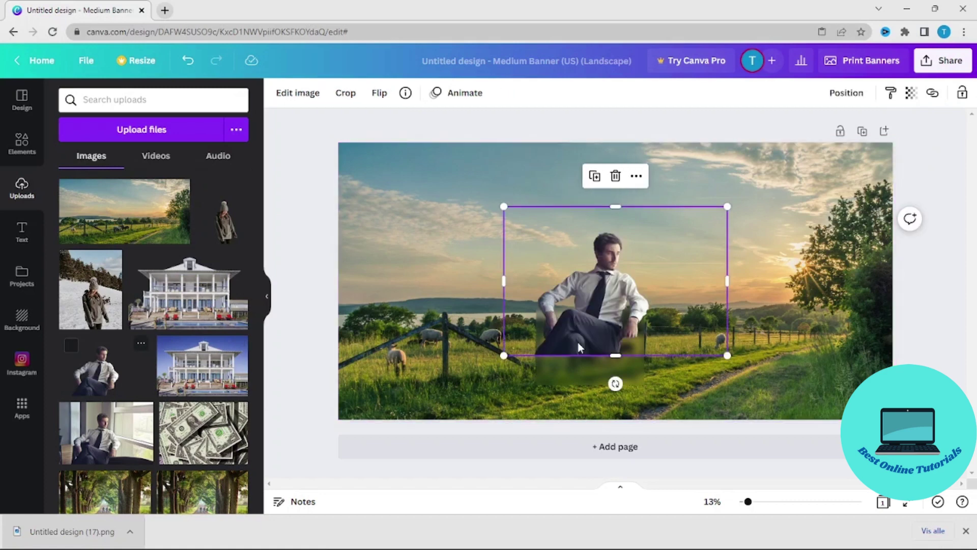
pyautogui.moveTo(599, 277); pyautogui.dragTo(435, 339)
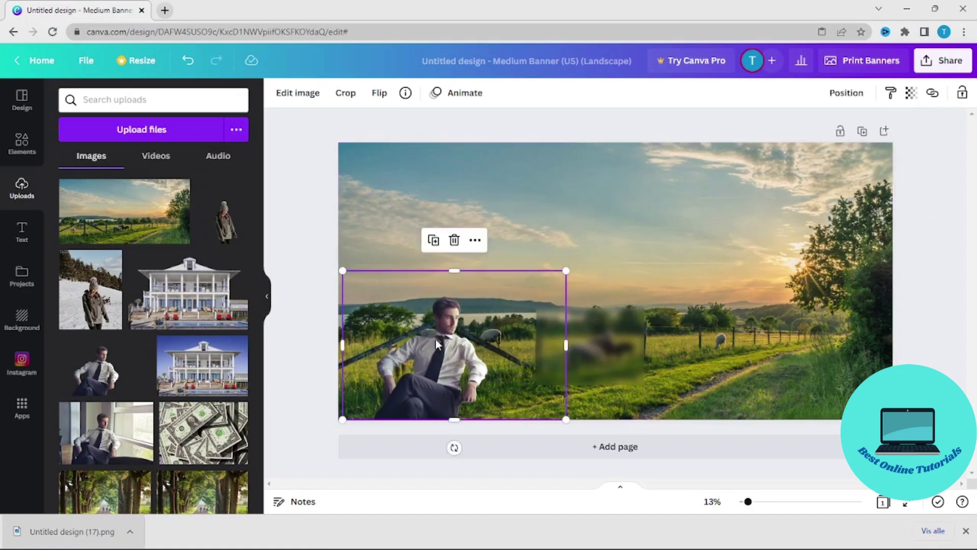
pyautogui.click(532, 216)
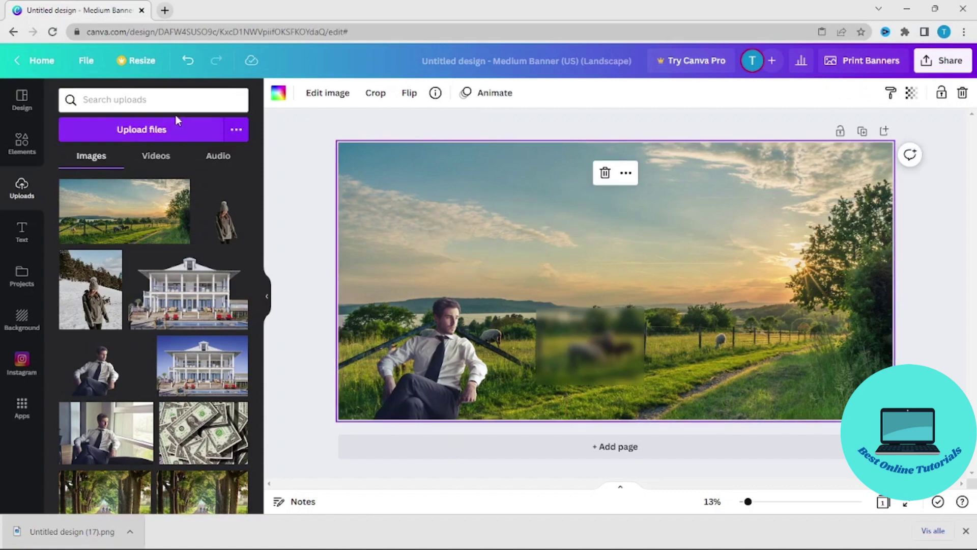
# Add the pink blur graphic from the blur Elements results, shrink it and place it over the man's face.
pyautogui.click(21, 145)
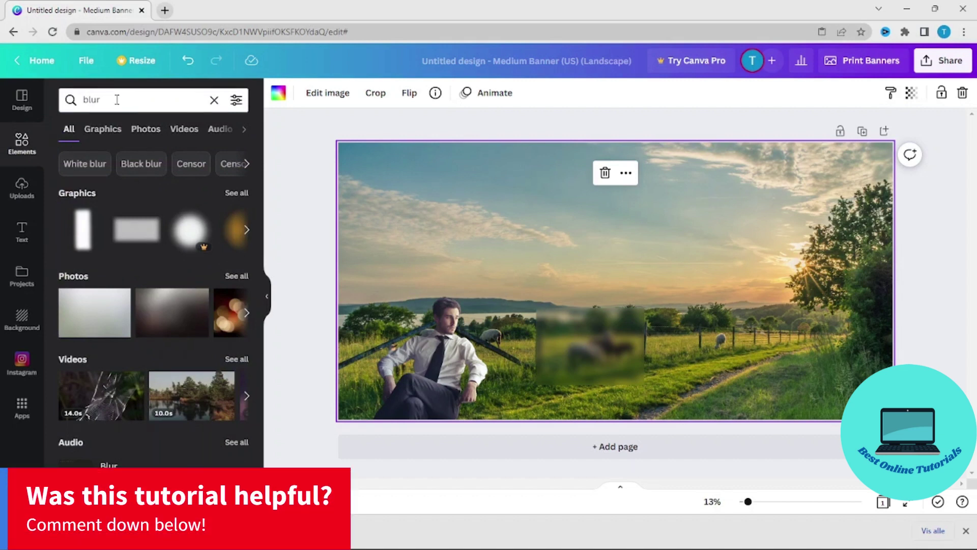
pyautogui.click(245, 235)
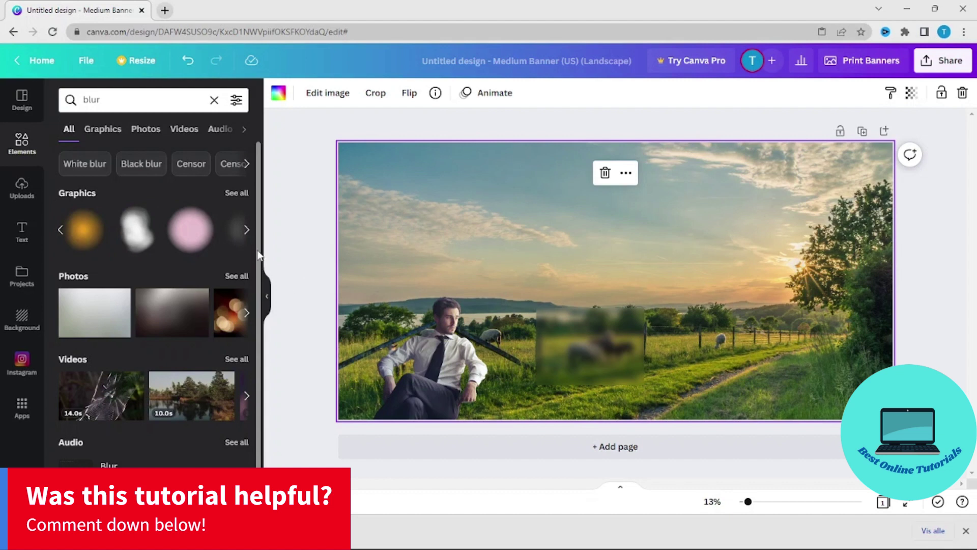
pyautogui.click(190, 235)
pyautogui.moveTo(631, 280); pyautogui.dragTo(459, 310)
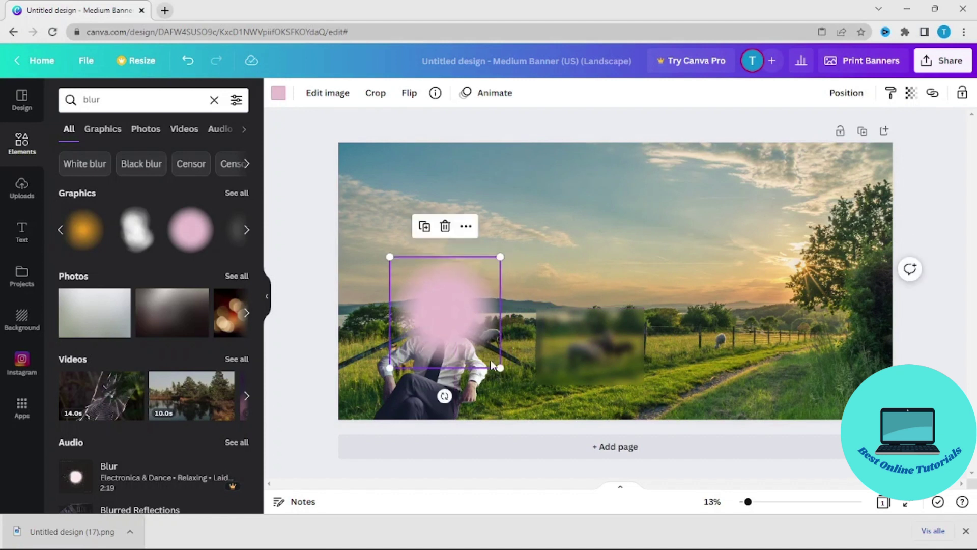
pyautogui.moveTo(501, 366); pyautogui.dragTo(443, 339)
pyautogui.moveTo(418, 291); pyautogui.dragTo(447, 321)
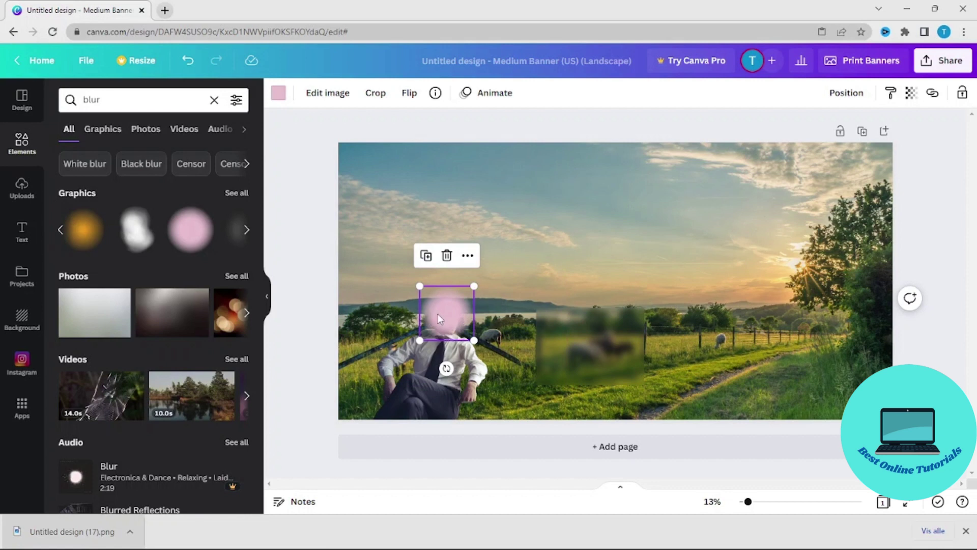
# Set the pink blur graphic's transparency to about 90, ending at 91.
pyautogui.click(911, 92)
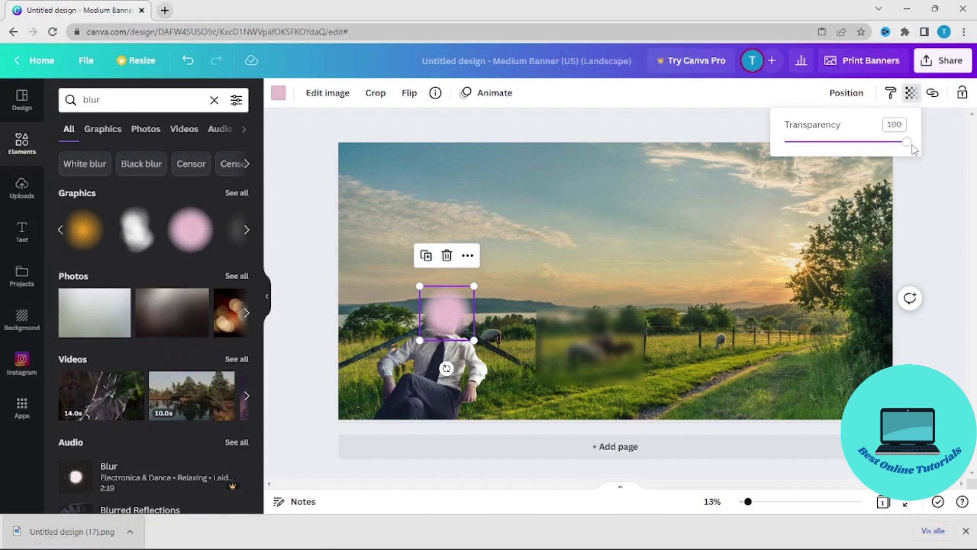
pyautogui.moveTo(907, 146)
pyautogui.mouseDown()
pyautogui.moveTo(878, 148)
pyautogui.moveTo(902, 155)
pyautogui.mouseUp()
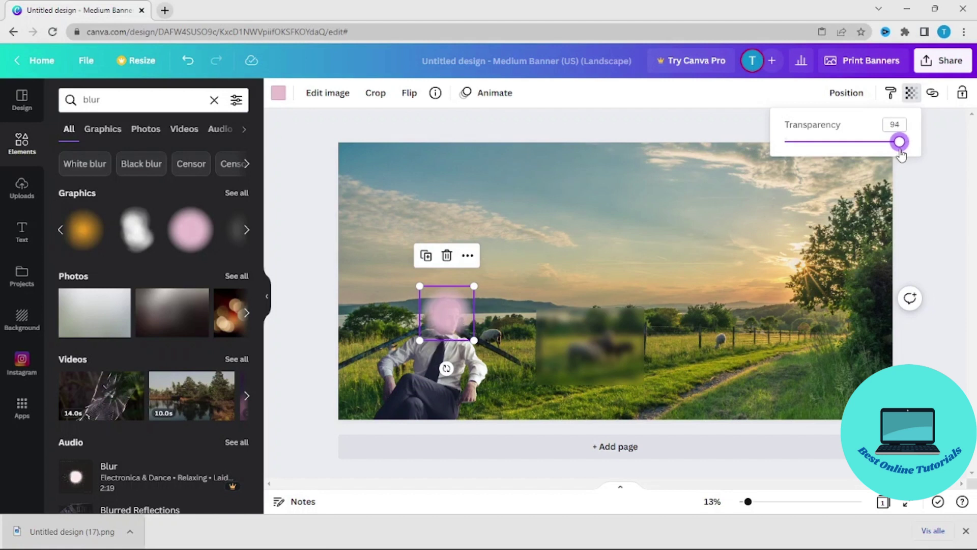
pyautogui.click(565, 219)
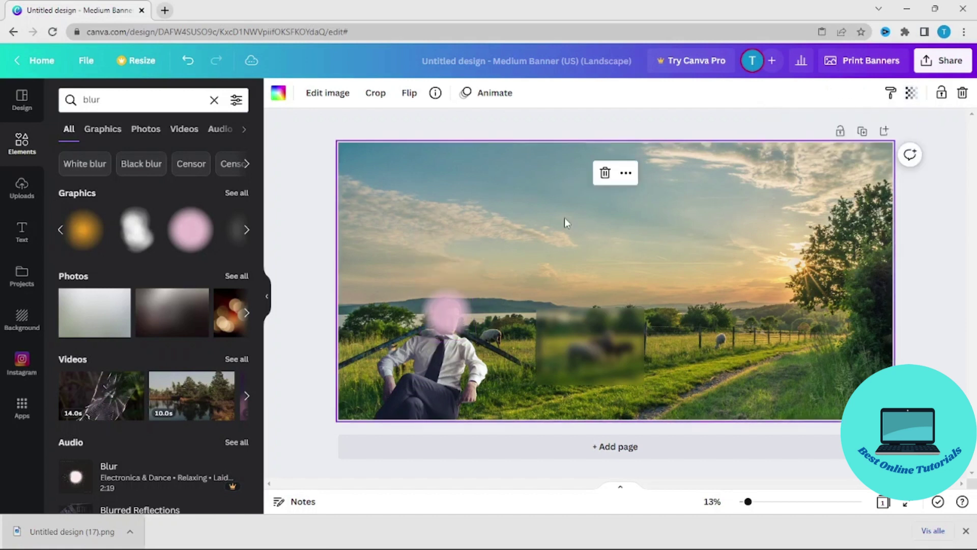
pyautogui.click(457, 319)
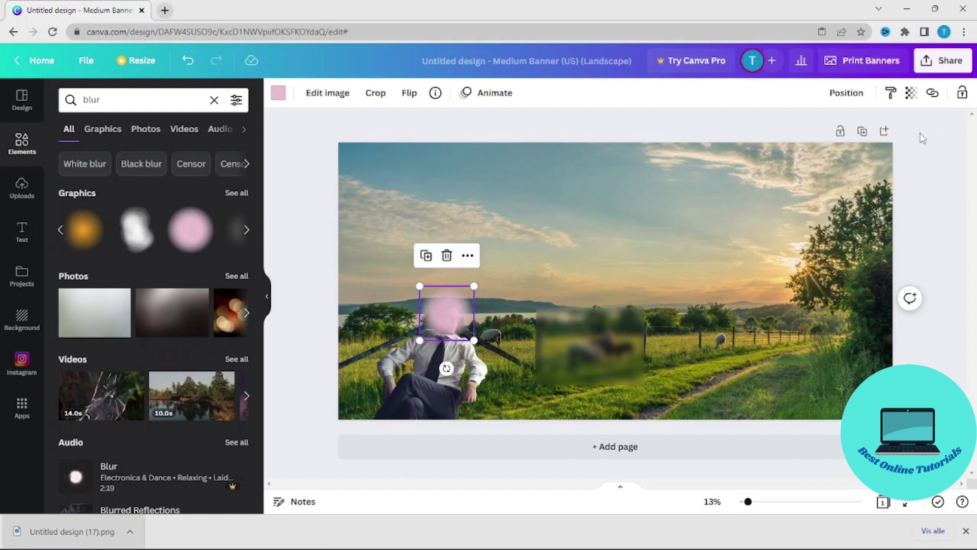
pyautogui.click(919, 99)
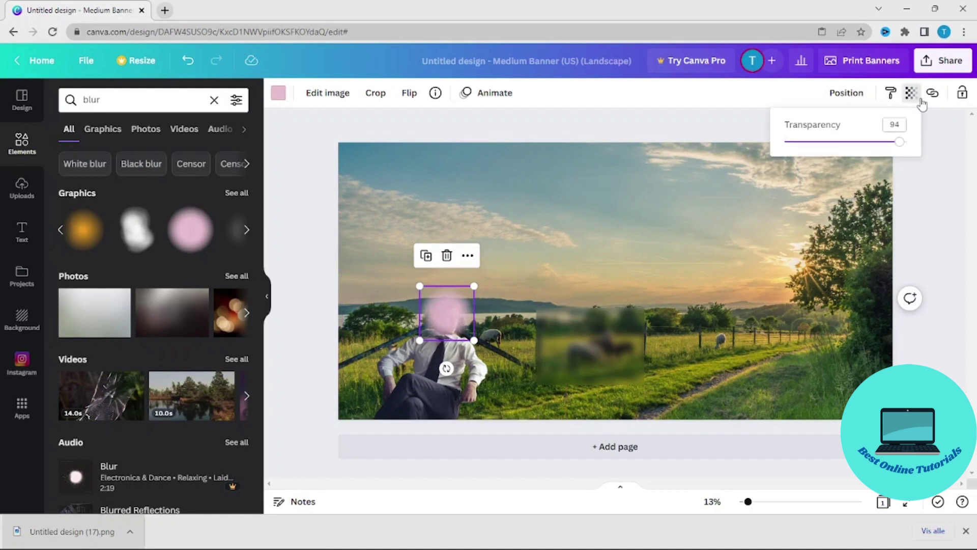
pyautogui.moveTo(900, 142); pyautogui.dragTo(897, 143)
pyautogui.click(946, 201)
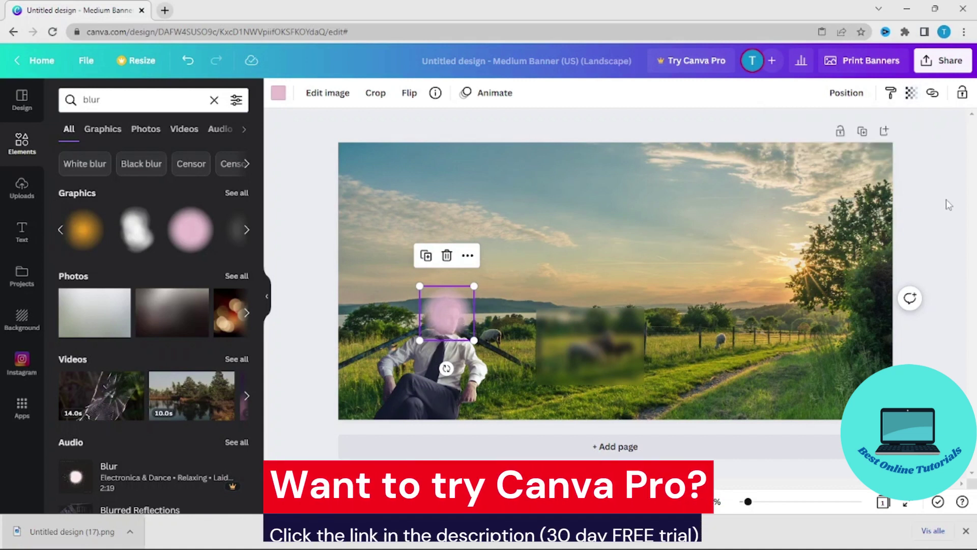